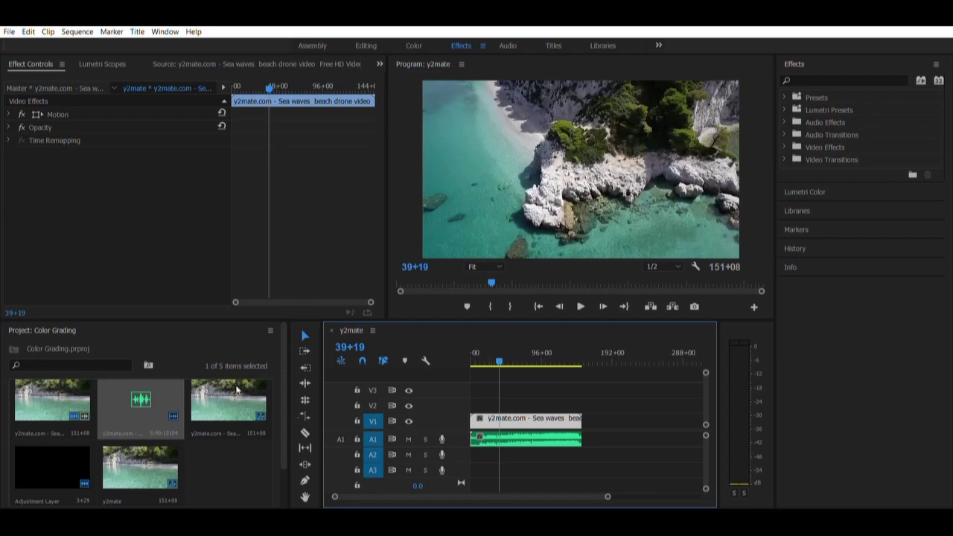
pyautogui.click(512, 435)
pyautogui.click(514, 420)
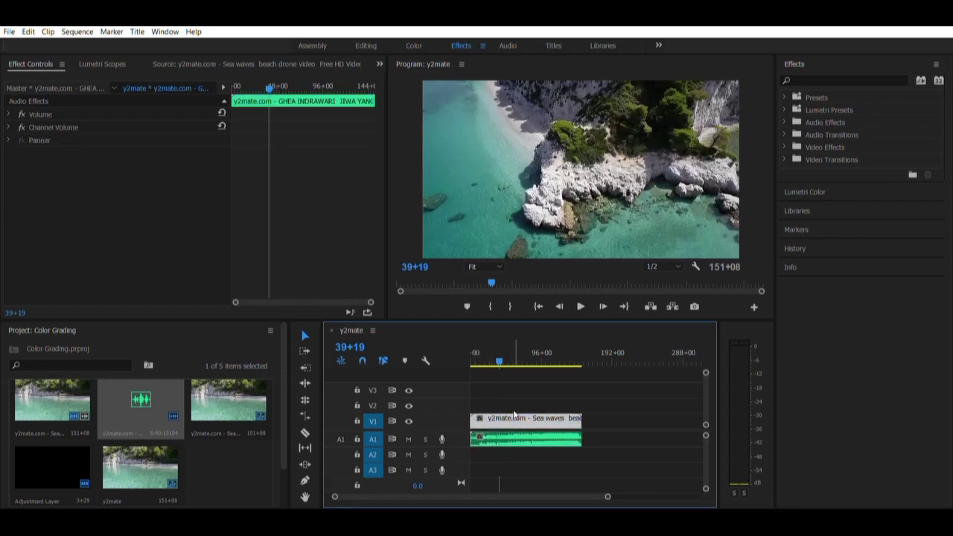
pyautogui.click(518, 432)
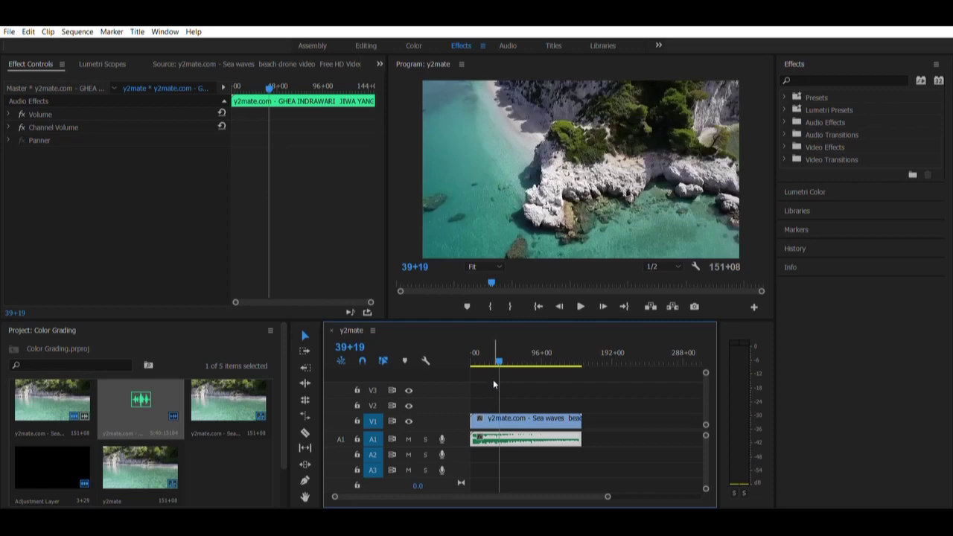
pyautogui.click(627, 413)
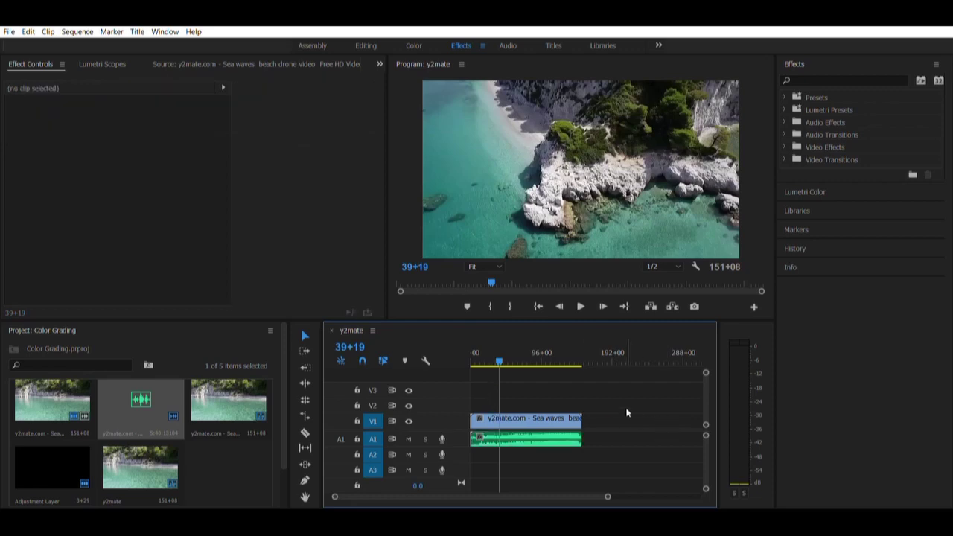
pyautogui.click(527, 432)
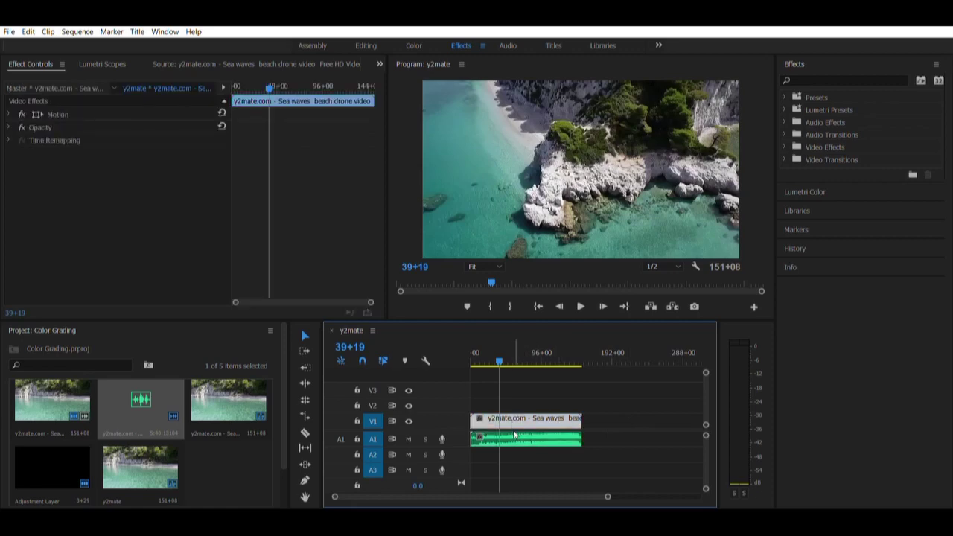
pyautogui.keyDown('alt'); pyautogui.click(519, 434); pyautogui.keyUp('alt')
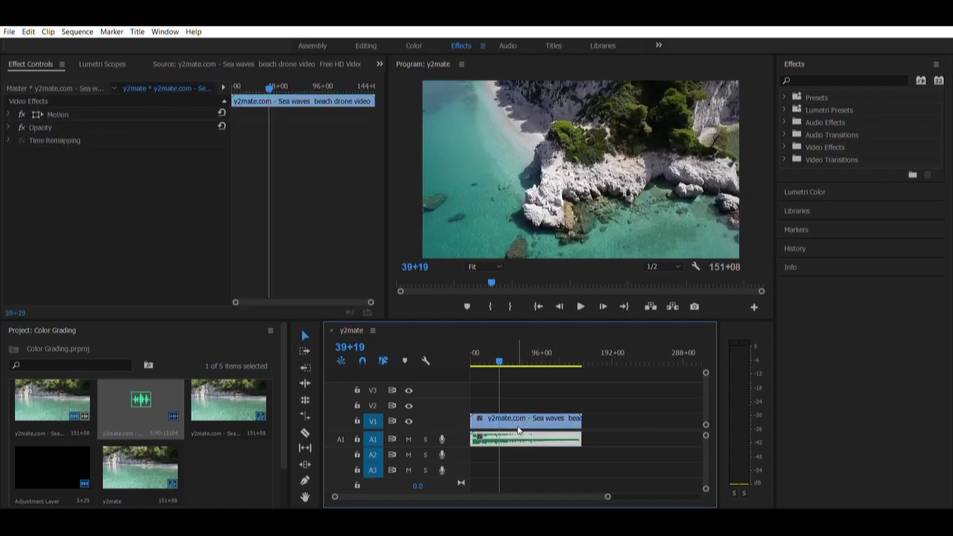
pyautogui.keyDown('alt'); pyautogui.click(522, 421); pyautogui.keyUp('alt')
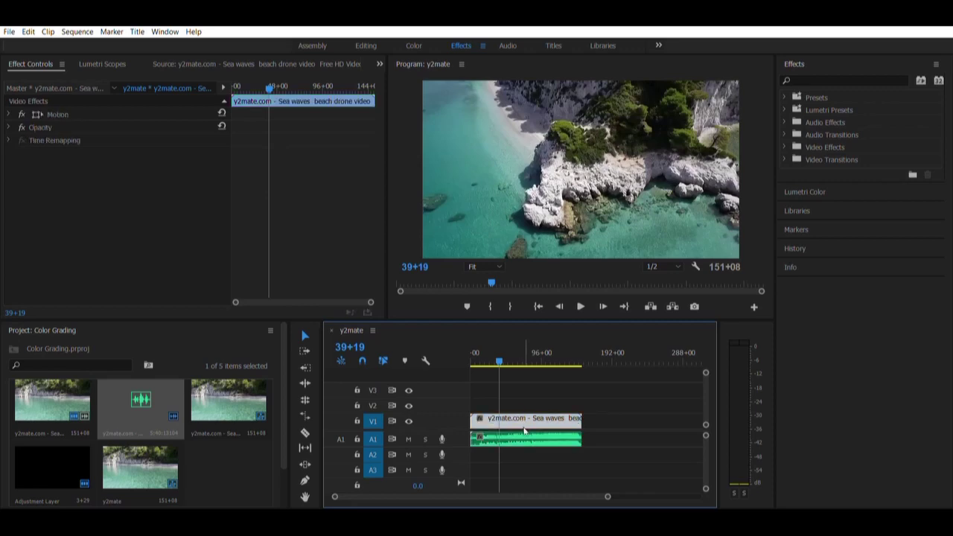
pyautogui.keyDown('alt'); pyautogui.click(524, 432); pyautogui.keyUp('alt')
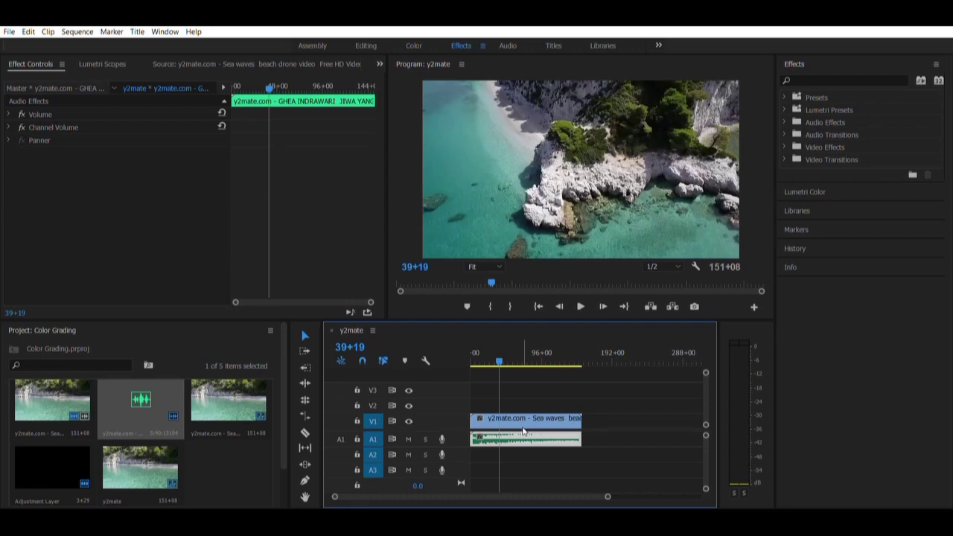
pyautogui.keyDown('alt'); pyautogui.click(520, 414); pyautogui.keyUp('alt')
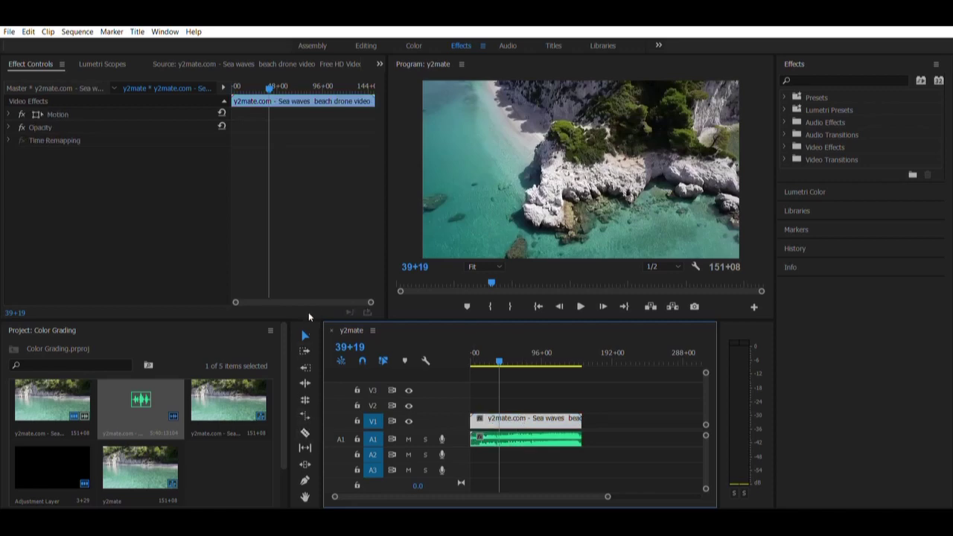
# - Try to split the beach video clip on V1 partway through with the Razor tool, and undo the cut
pyautogui.click(304, 430)
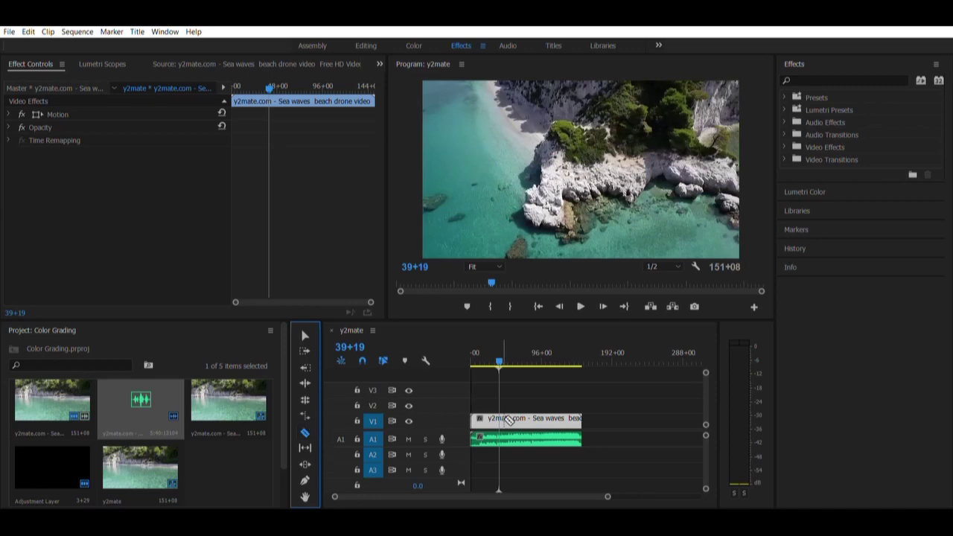
pyautogui.click(503, 354)
pyautogui.moveTo(502, 349); pyautogui.dragTo(522, 344)
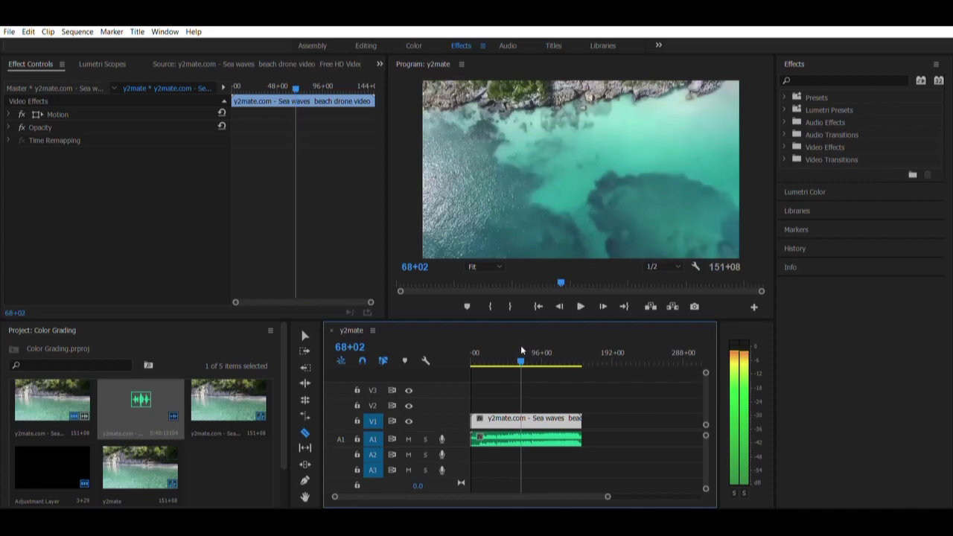
pyautogui.moveTo(521, 344); pyautogui.dragTo(520, 345)
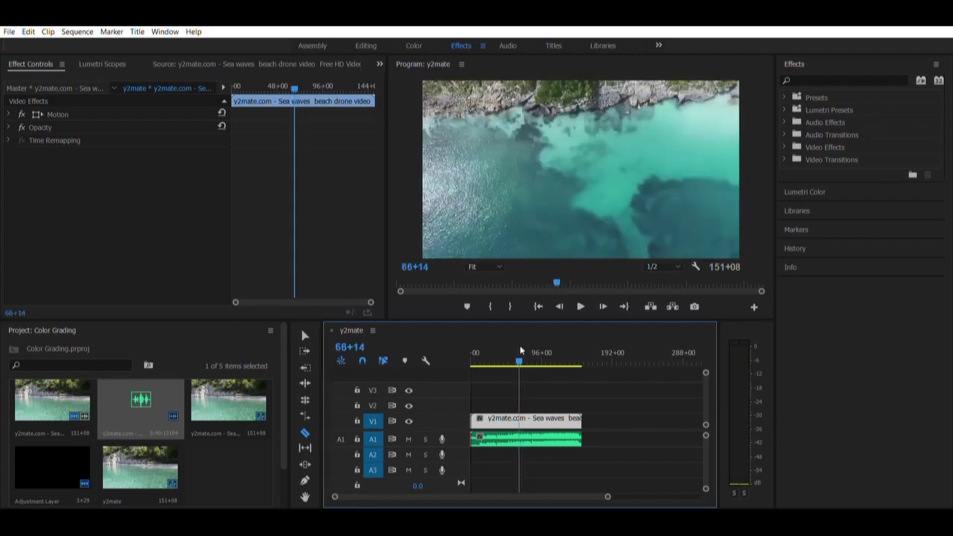
pyautogui.click(527, 419)
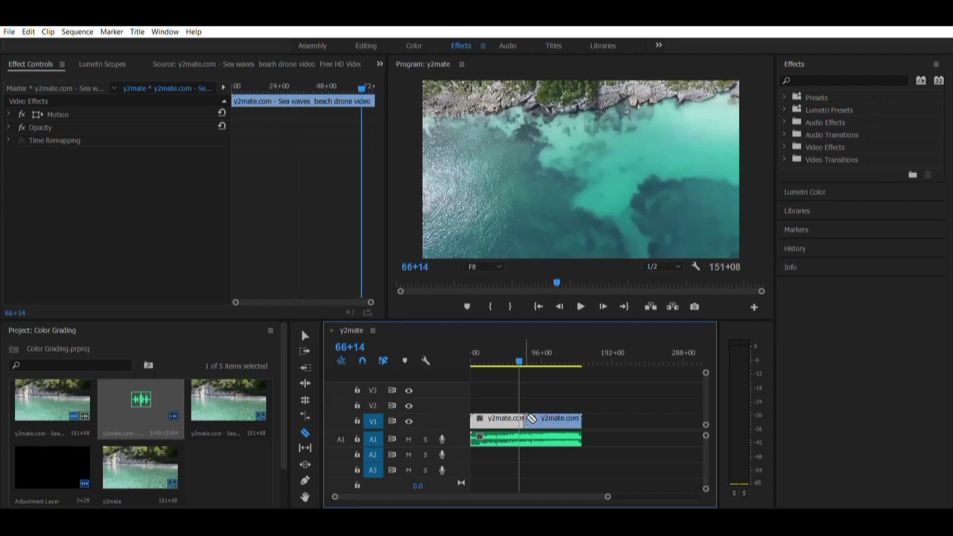
pyautogui.click(524, 354)
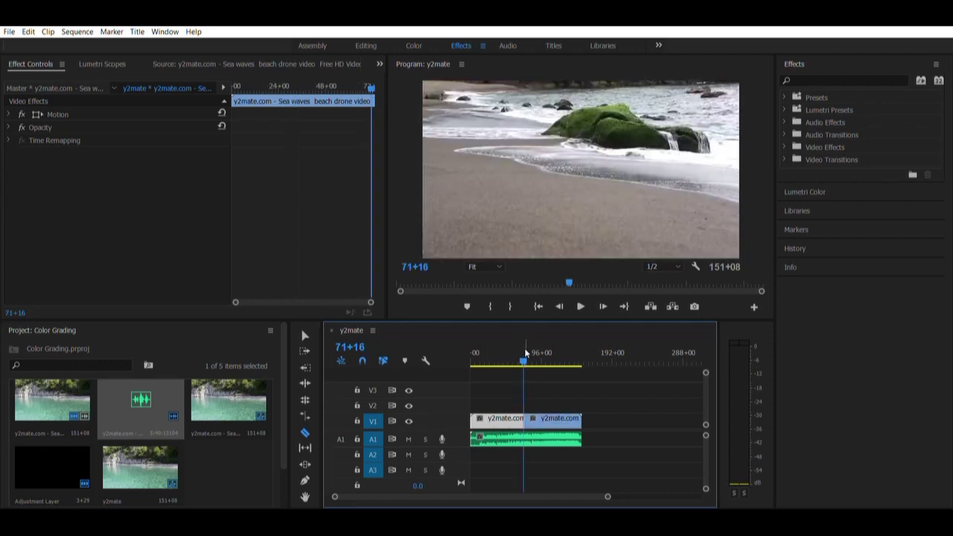
pyautogui.hotkey('ctrl', 'z')
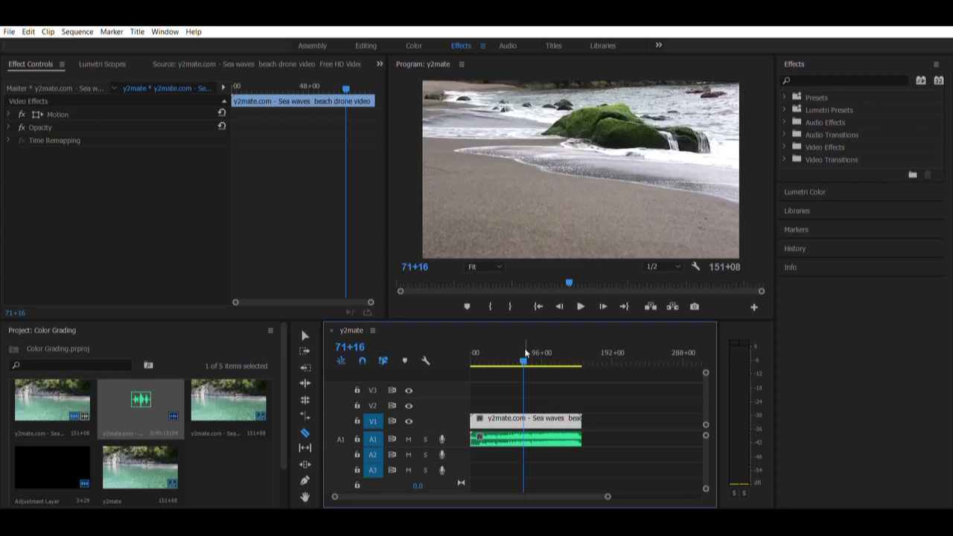
# - Split the beach video clip on V1 at 68+35 with the Razor tool and return to the Selection tool
pyautogui.moveTo(524, 353)
pyautogui.mouseDown()
pyautogui.moveTo(514, 353)
pyautogui.moveTo(522, 349)
pyautogui.mouseUp()
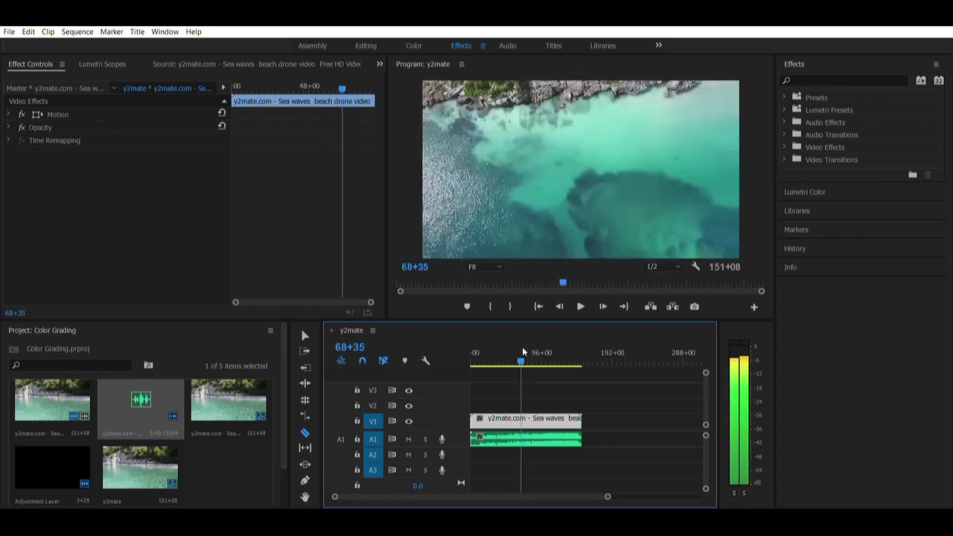
pyautogui.click(530, 419)
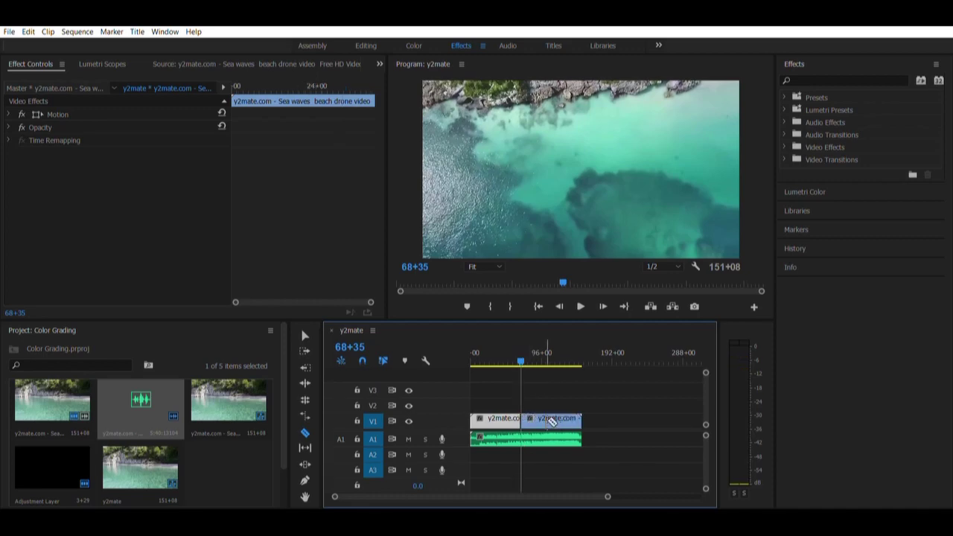
pyautogui.click(304, 333)
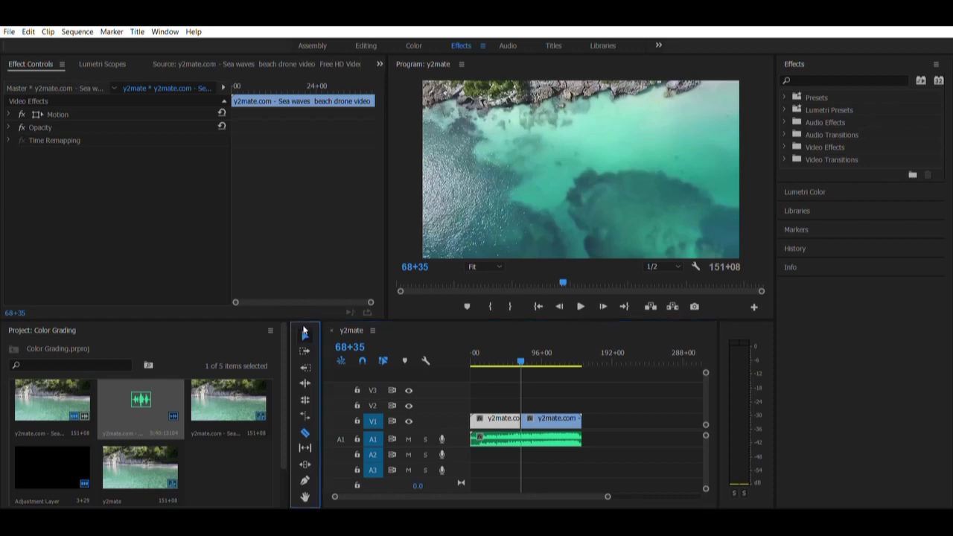
# - Move the second video segment on V1 away from the cut and back against the end of the first segment
pyautogui.moveTo(542, 418)
pyautogui.mouseDown()
pyautogui.moveTo(541, 379)
pyautogui.moveTo(533, 412)
pyautogui.mouseUp()
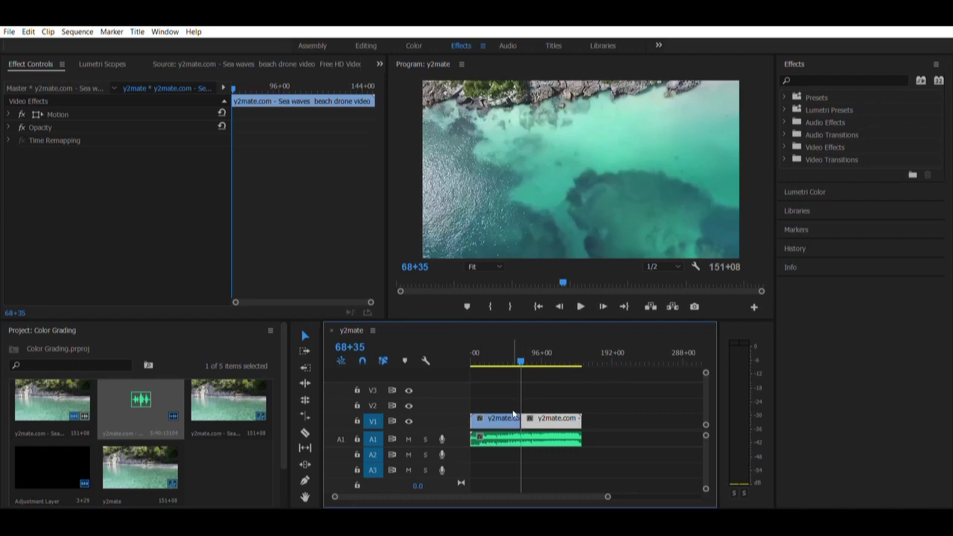
pyautogui.click(304, 333)
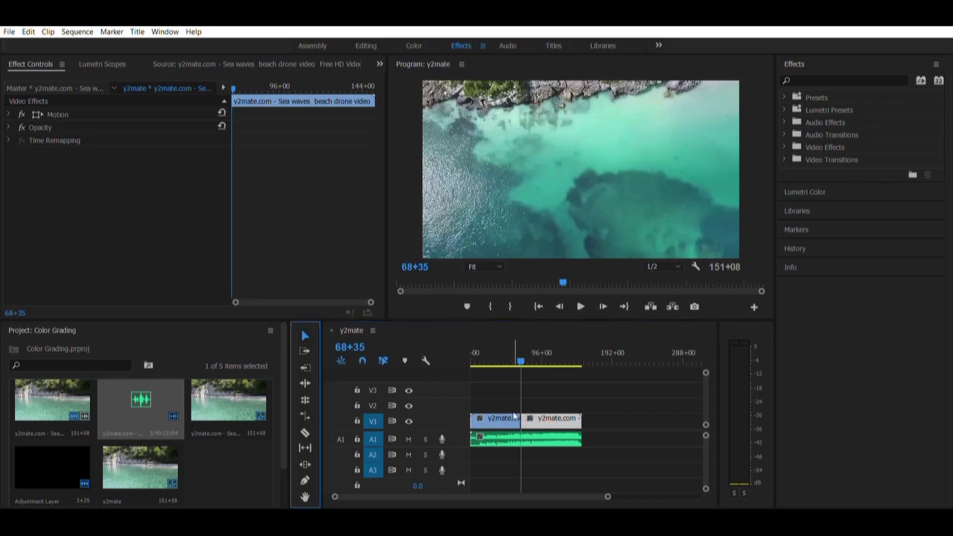
pyautogui.moveTo(534, 414); pyautogui.dragTo(544, 416)
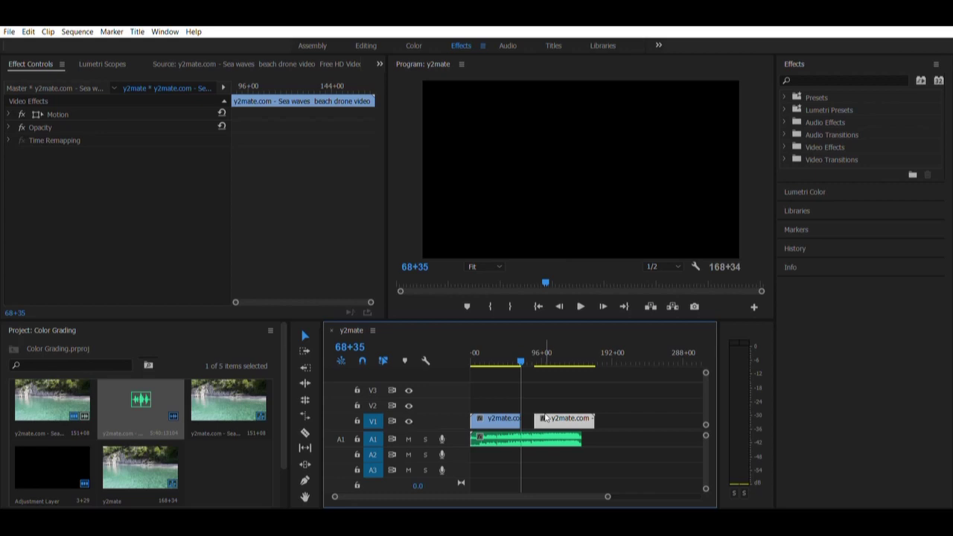
pyautogui.moveTo(546, 419); pyautogui.dragTo(536, 419)
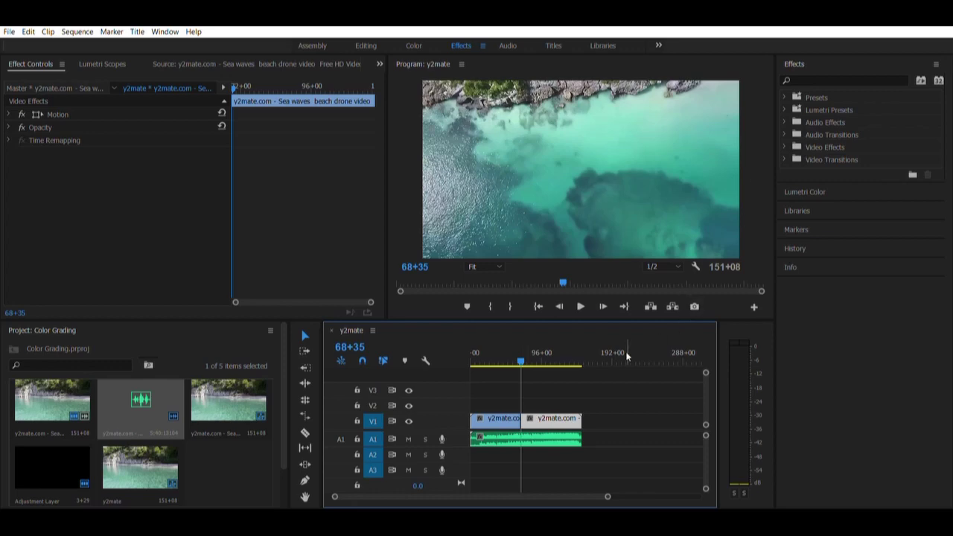
pyautogui.click(514, 419)
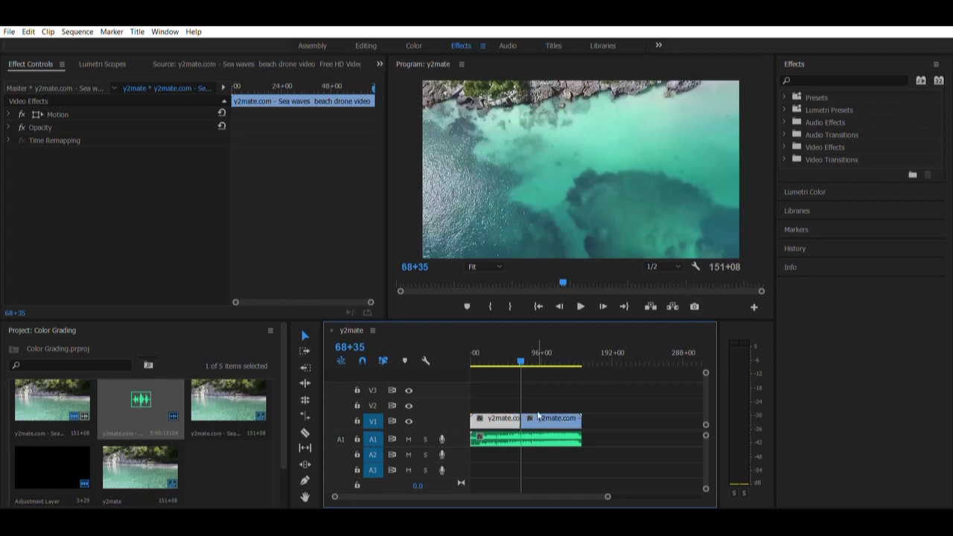
pyautogui.click(538, 417)
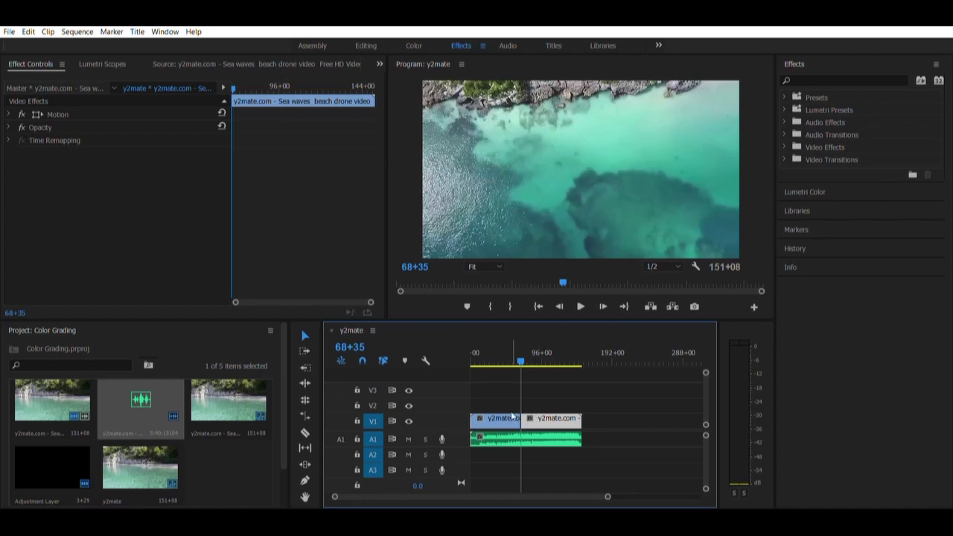
pyautogui.click(514, 418)
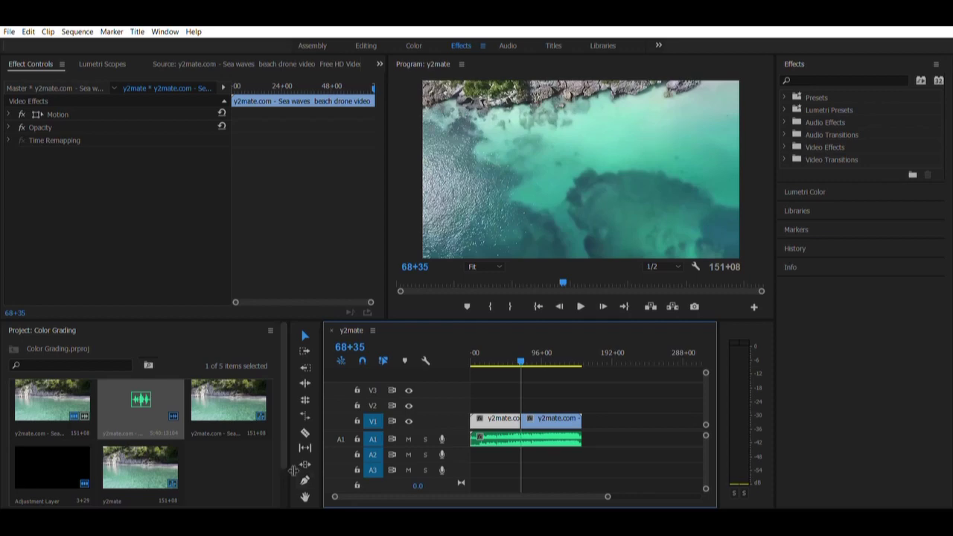
# - Place the adjustment layer on V2 over the cut between the two video segments, and delete it from the timeline
pyautogui.click(52, 464)
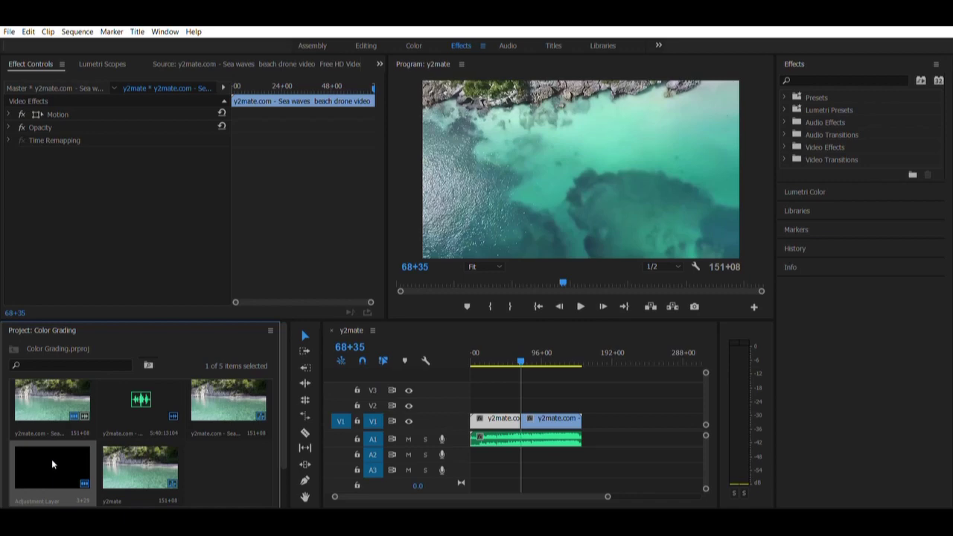
pyautogui.moveTo(52, 459); pyautogui.dragTo(510, 404)
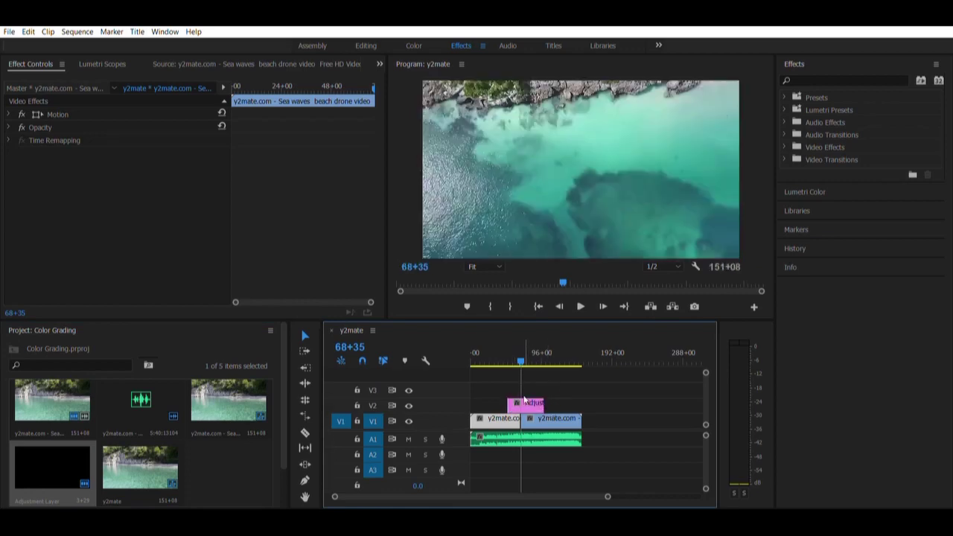
pyautogui.click(528, 402)
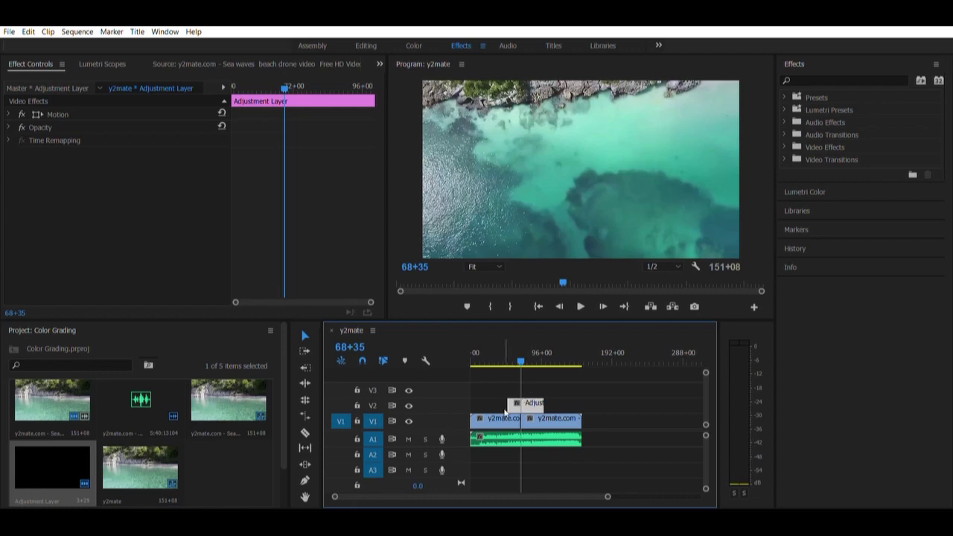
pyautogui.click(506, 417)
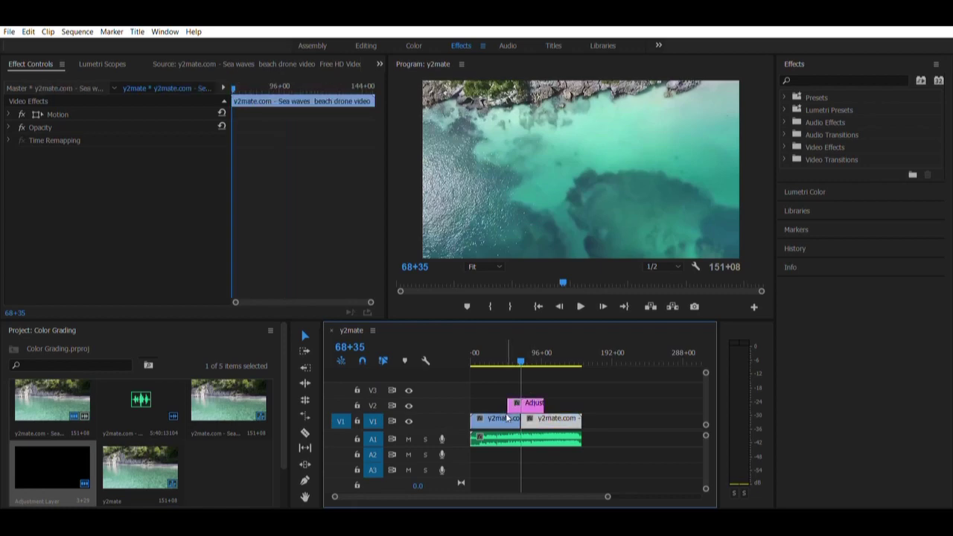
pyautogui.click(530, 419)
pyautogui.click(521, 403)
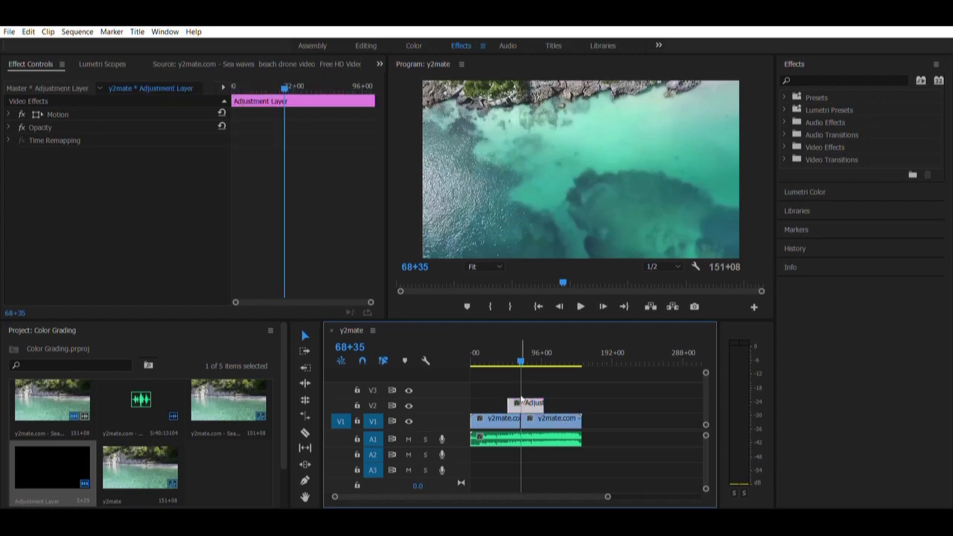
pyautogui.press('Delete')
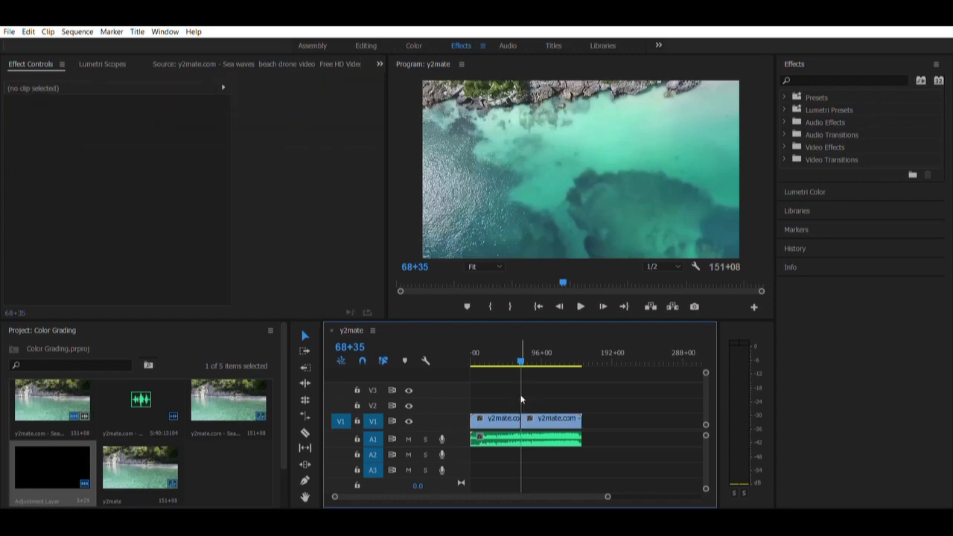
# - Search the effects for "mosa" and apply the Mosaic Out preset to the first V1 segment and Mosaic In to the second
pyautogui.click(793, 76)
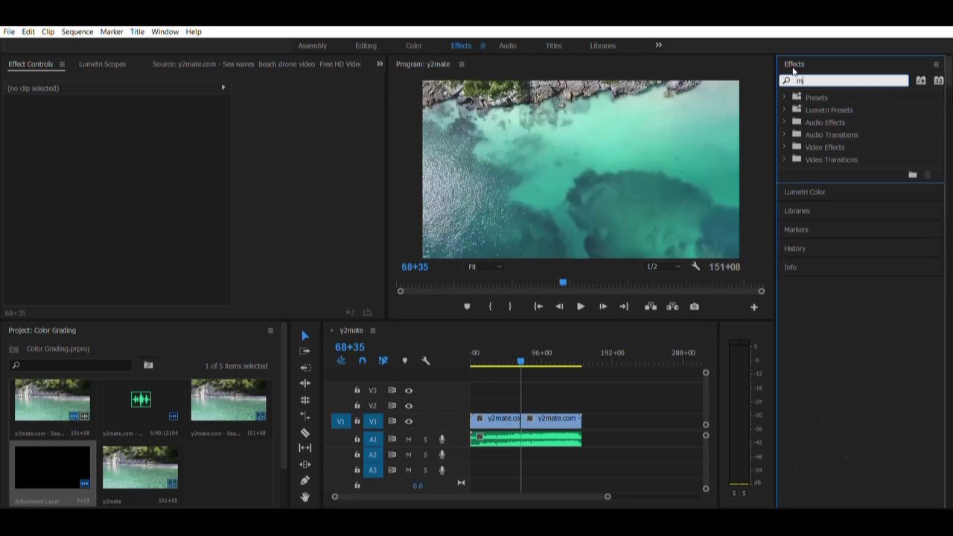
pyautogui.write('mosa')
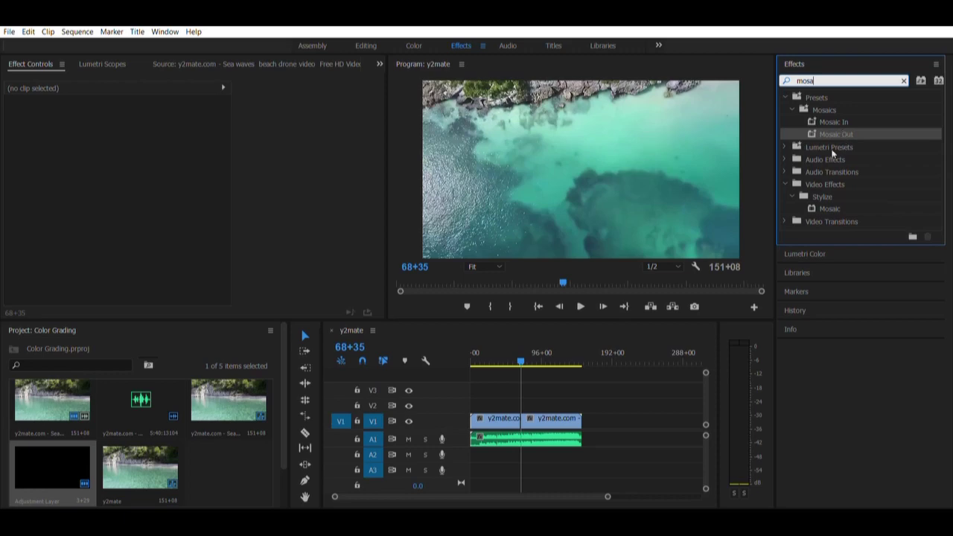
pyautogui.click(785, 174)
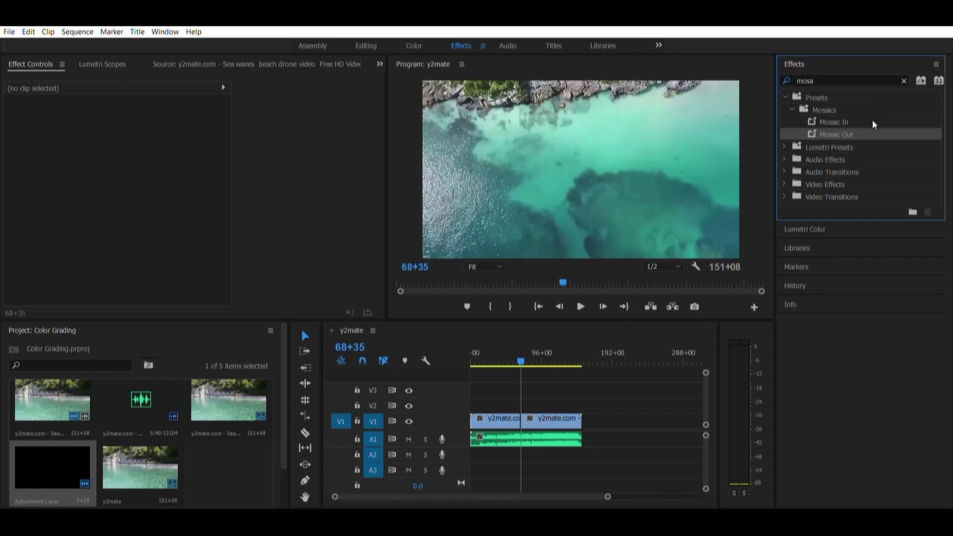
pyautogui.moveTo(845, 134); pyautogui.dragTo(525, 419)
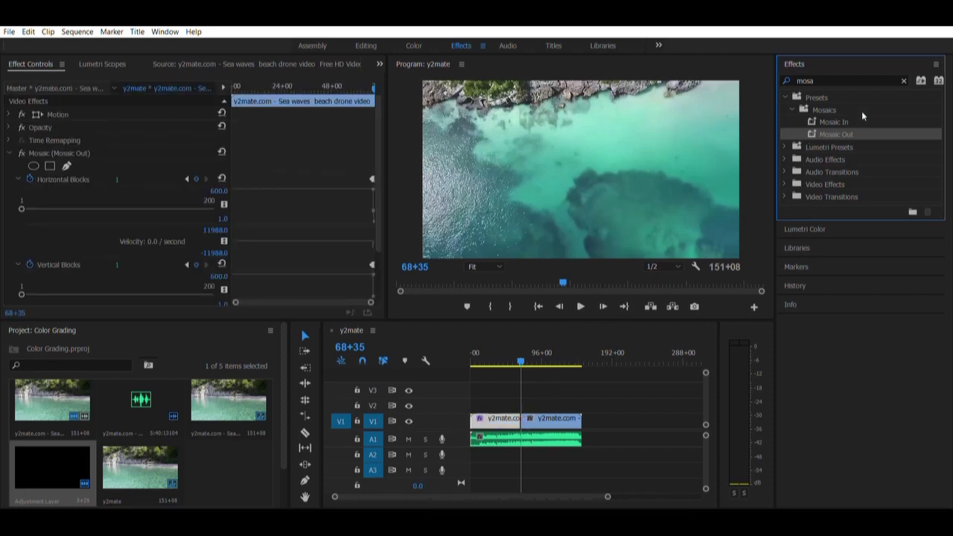
pyautogui.moveTo(862, 122); pyautogui.dragTo(536, 424)
pyautogui.click(507, 351)
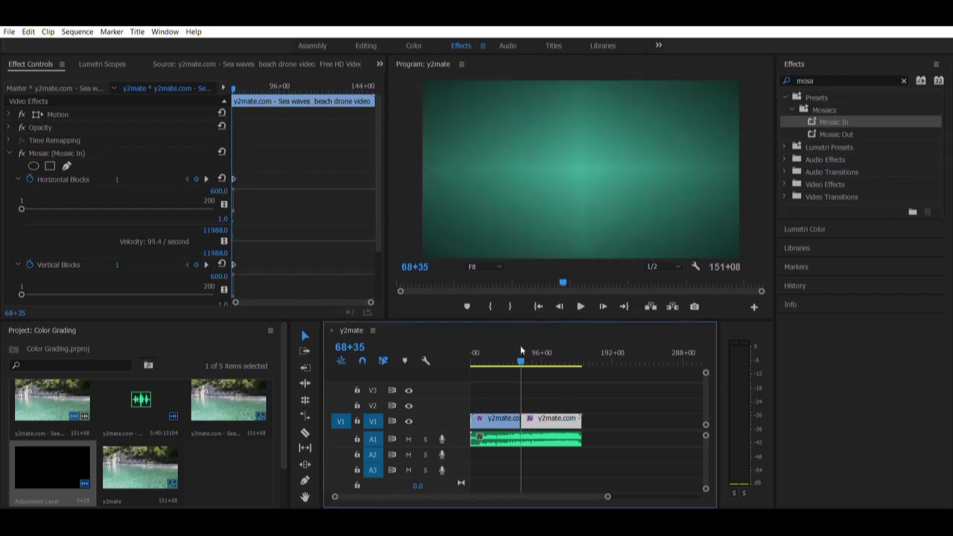
# - Play the sequence from 59+26 across the cut between the two V1 segments to preview the mosaic transition, and stop playback
pyautogui.moveTo(507, 351); pyautogui.dragTo(515, 355)
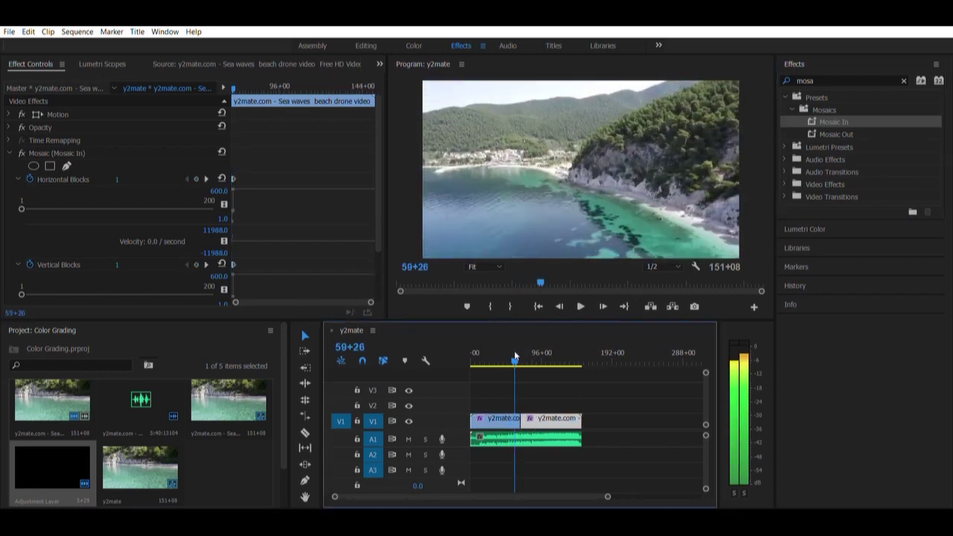
pyautogui.click(581, 303)
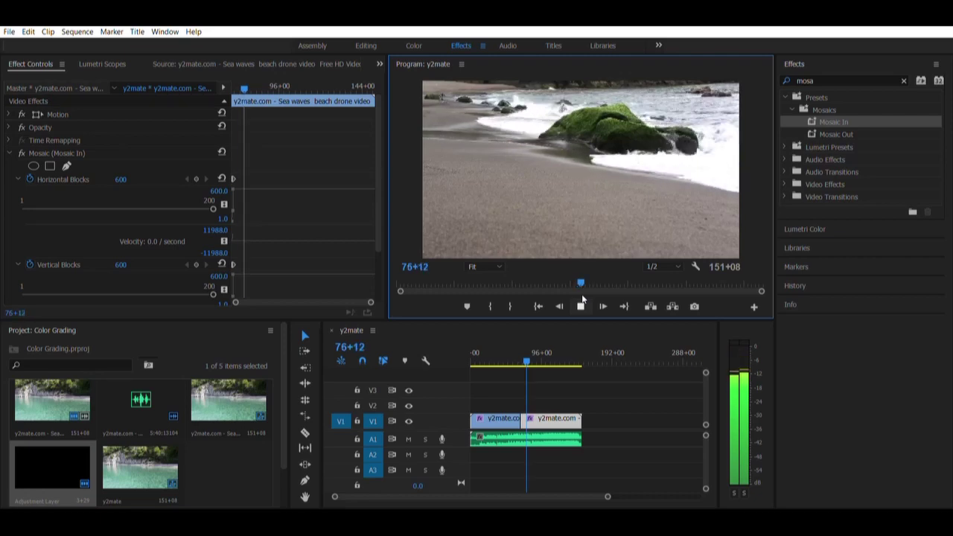
pyautogui.click(582, 299)
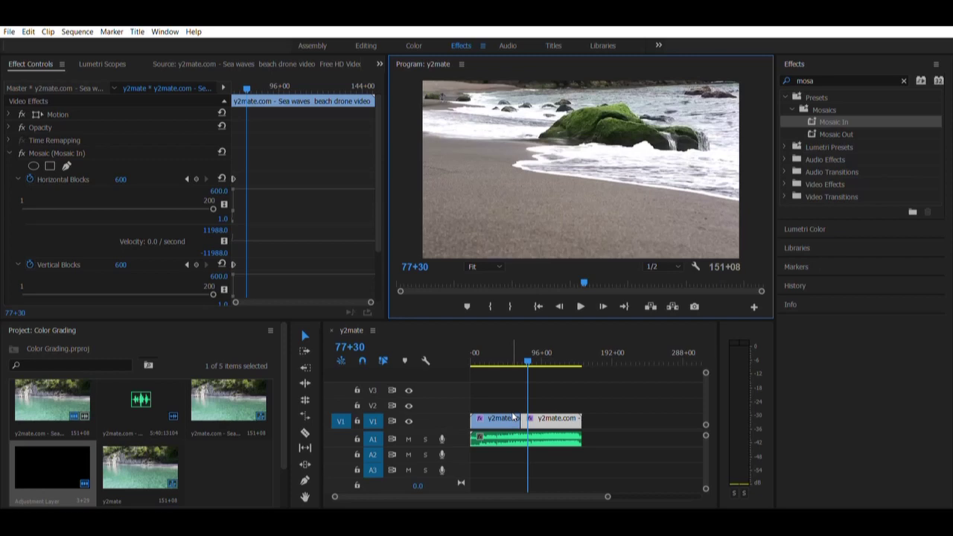
# - Examine the first V1 segment's Mosaic Out block settings and its Motion and Opacity properties
pyautogui.click(531, 418)
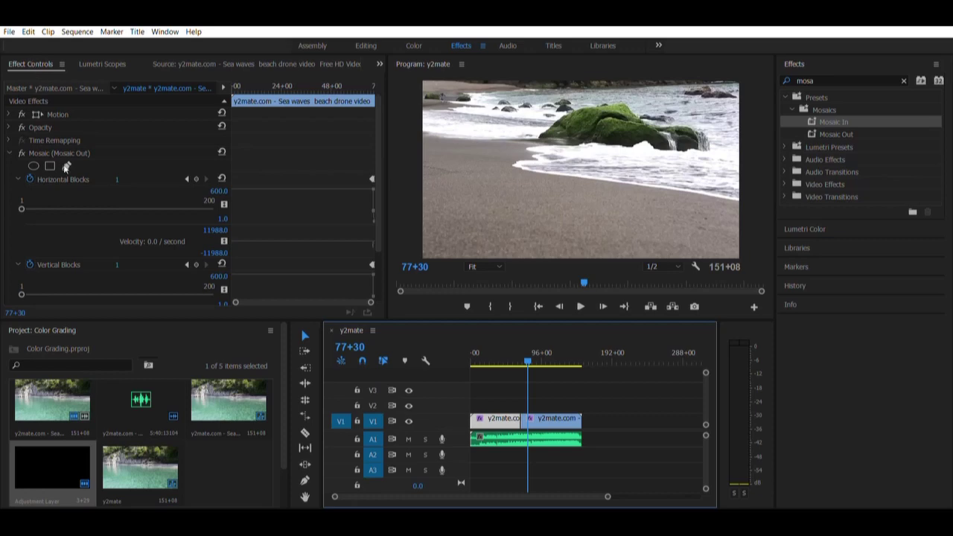
pyautogui.scroll(-2, 83, 140)
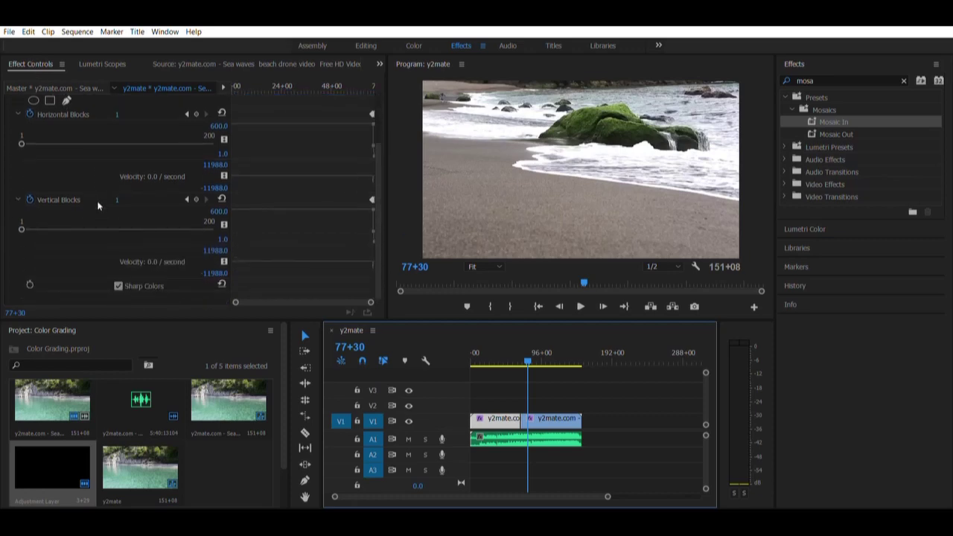
pyautogui.scroll(2, 98, 205)
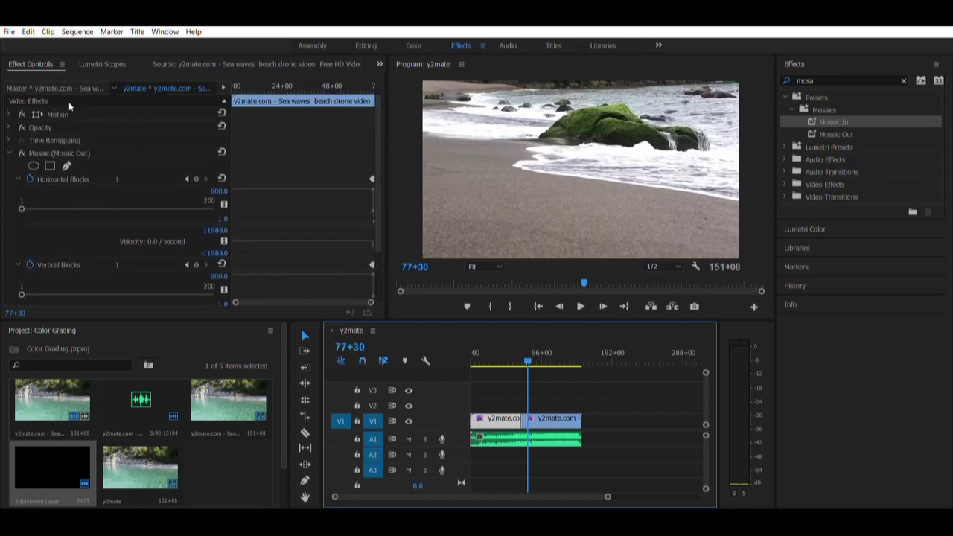
pyautogui.click(10, 114)
pyautogui.click(10, 218)
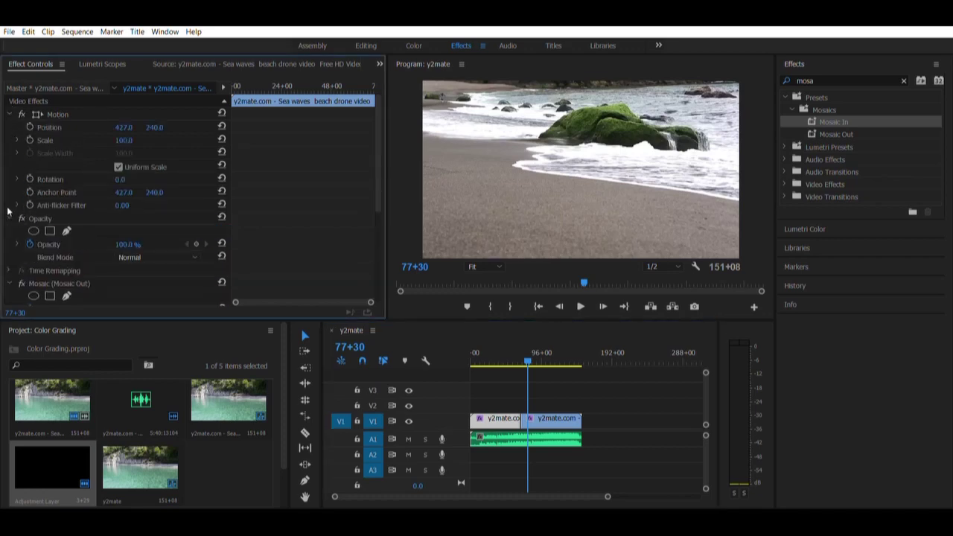
pyautogui.scroll(-2, 72, 244)
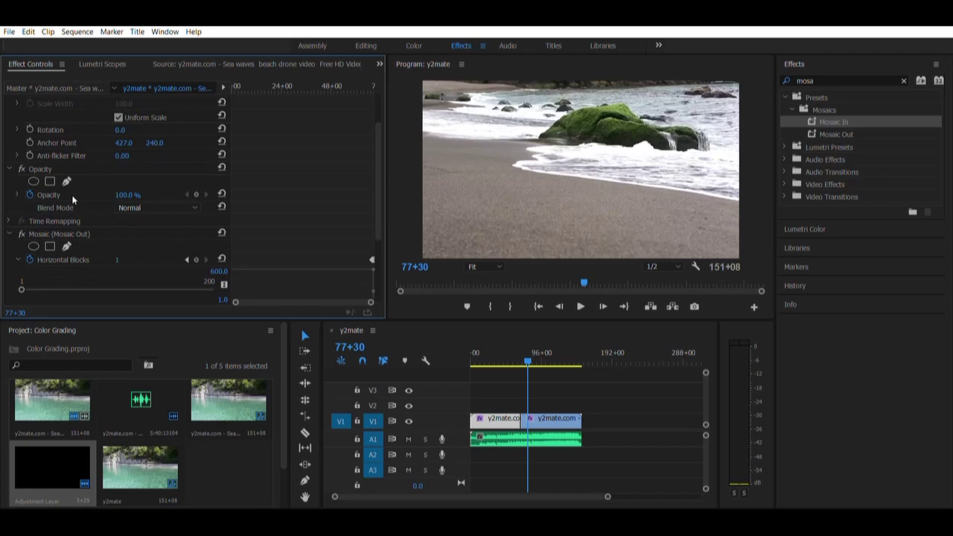
pyautogui.scroll(-2, 88, 207)
pyautogui.scroll(-2, 89, 208)
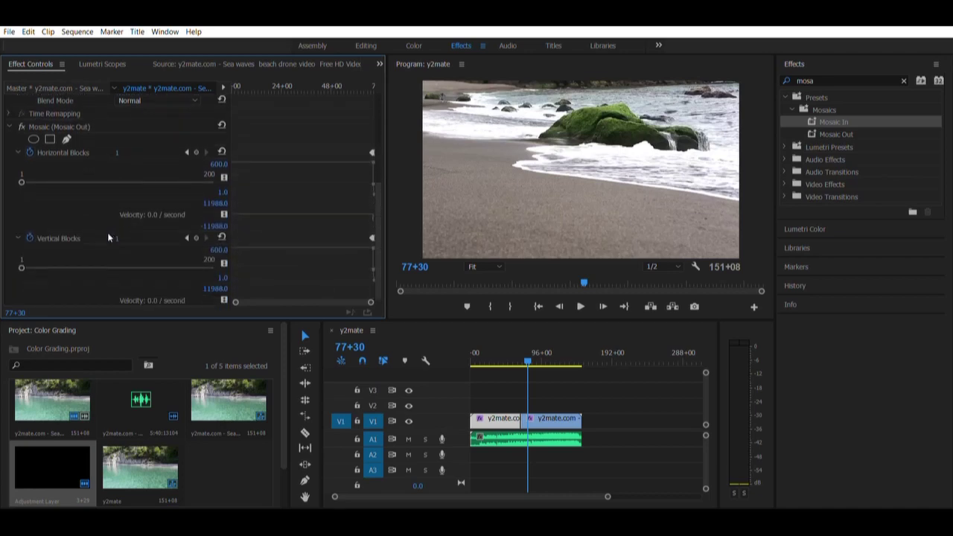
pyautogui.scroll(5, 111, 236)
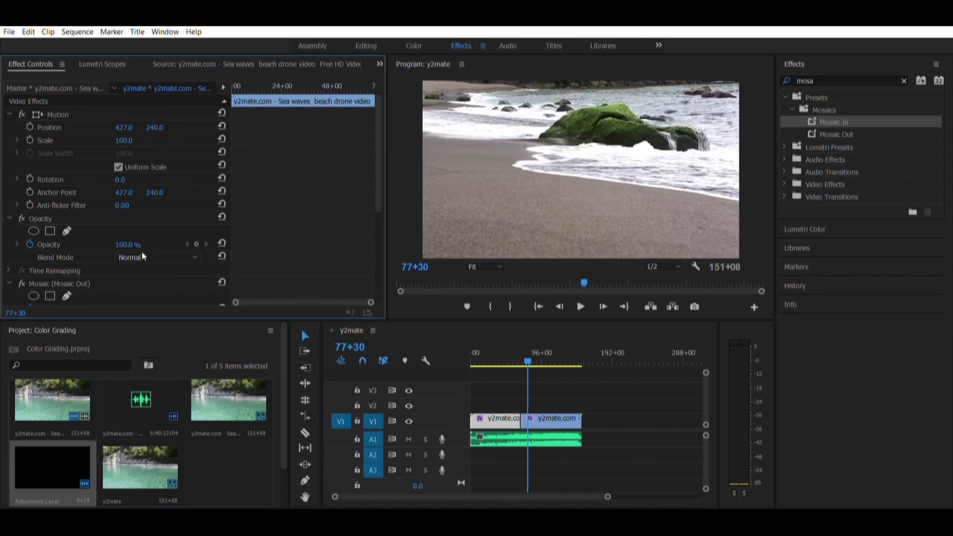
pyautogui.click(536, 419)
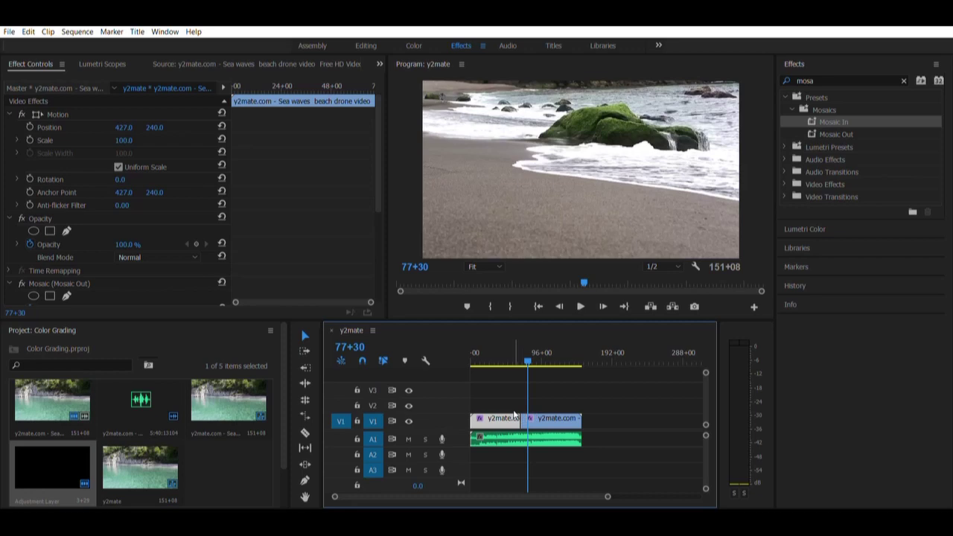
# - Search the effects for "video effe" and browse the video effects from Adjust through Noise & Grain
pyautogui.click(794, 71)
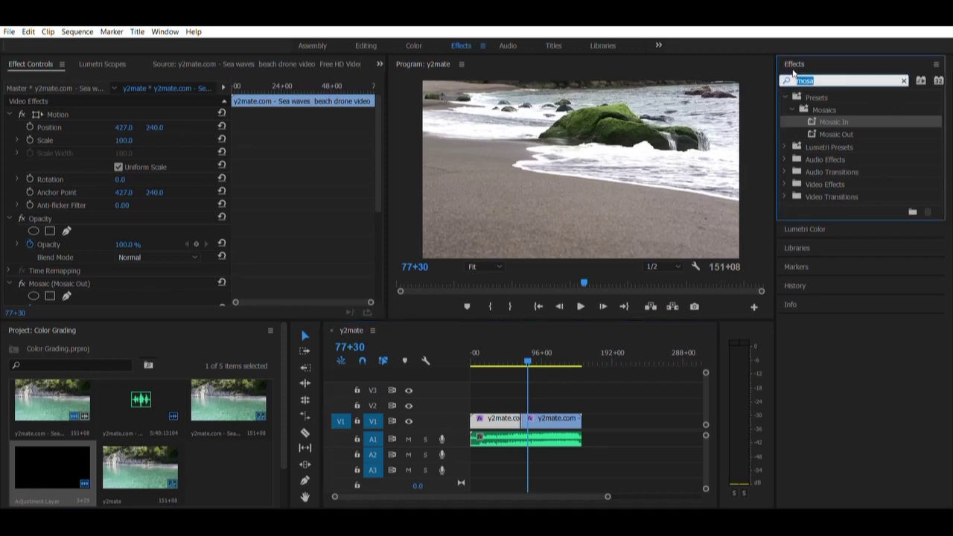
pyautogui.write('video effe')
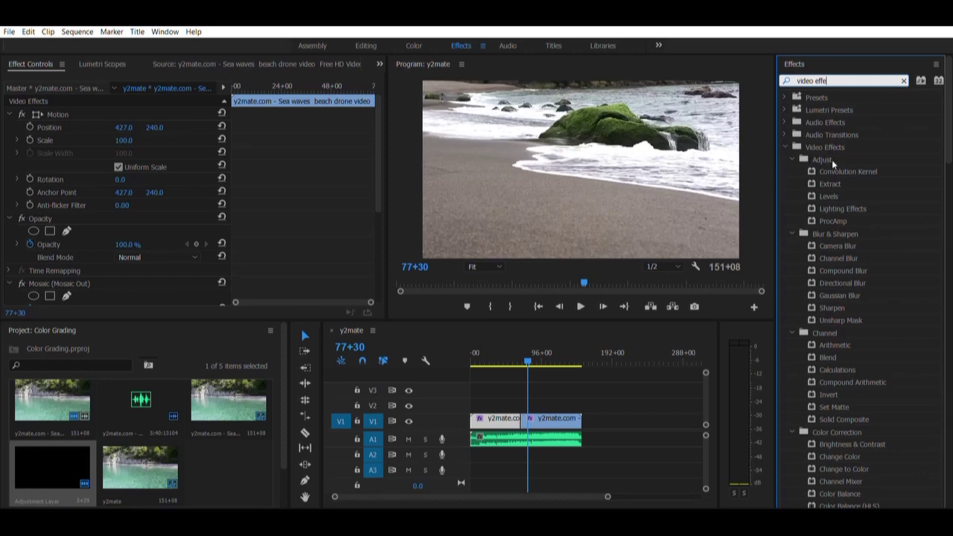
pyautogui.scroll(-3, 832, 159)
pyautogui.scroll(-14, 831, 160)
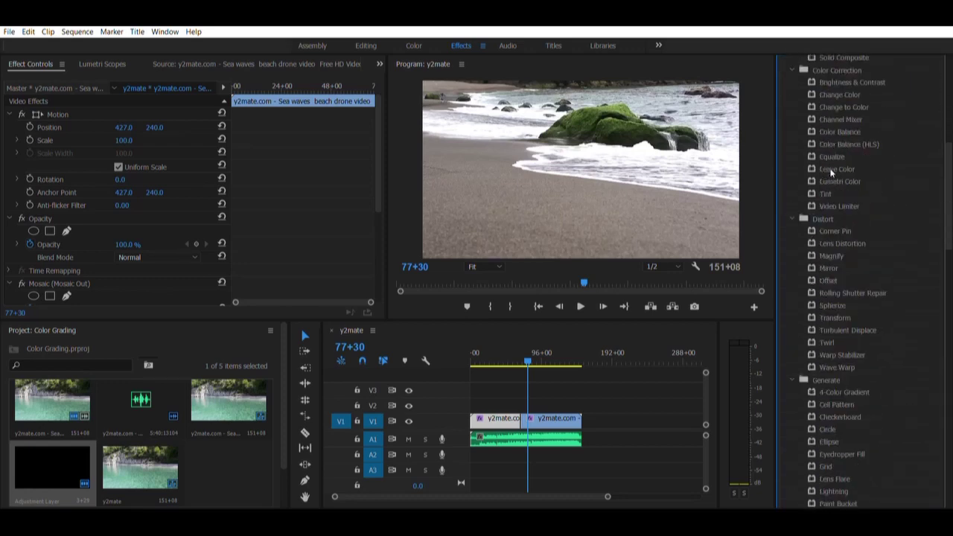
pyautogui.scroll(-8, 831, 173)
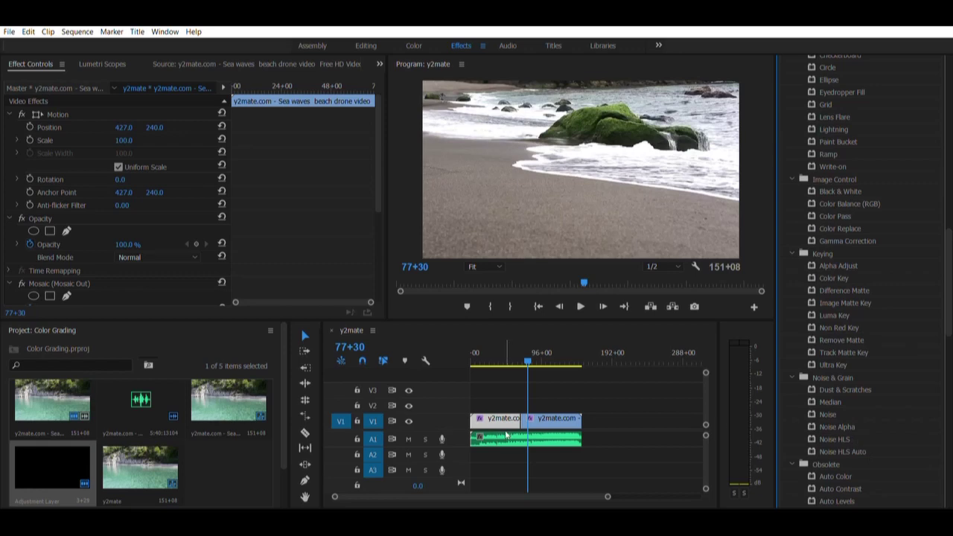
pyautogui.click(513, 344)
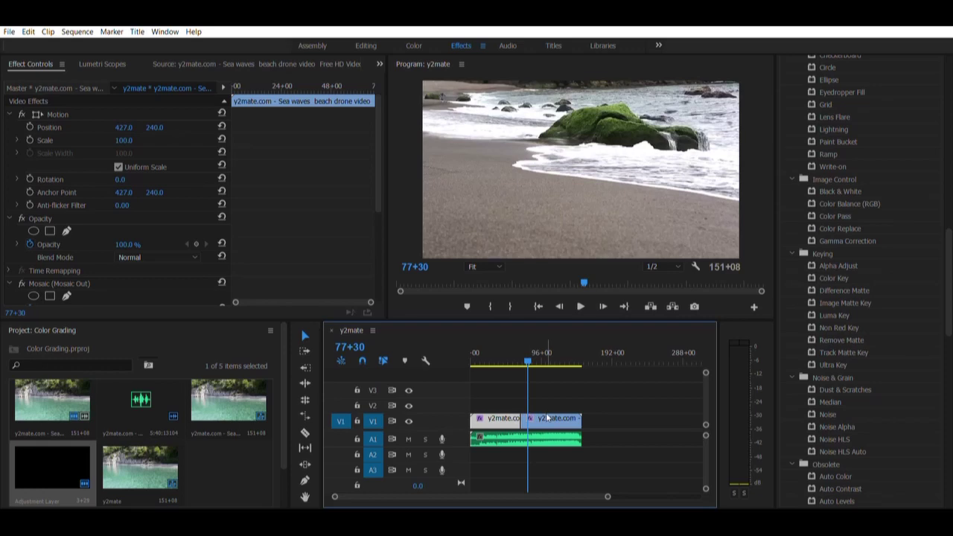
pyautogui.click(305, 332)
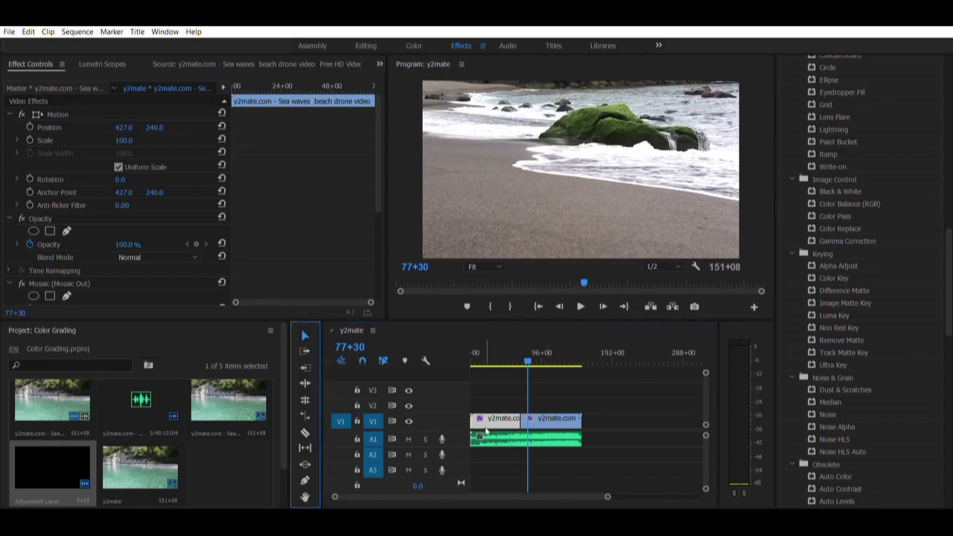